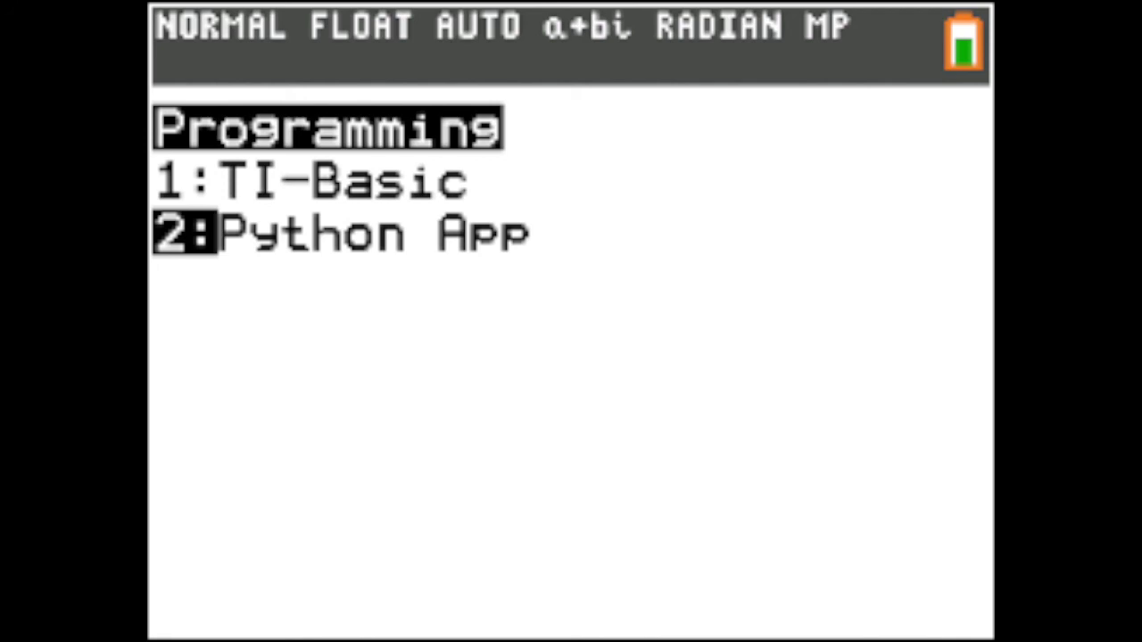
# Step: Launch the Python app to its script list, then bring up the 'Quit Python App?' prompt
pyautogui.press('Return')
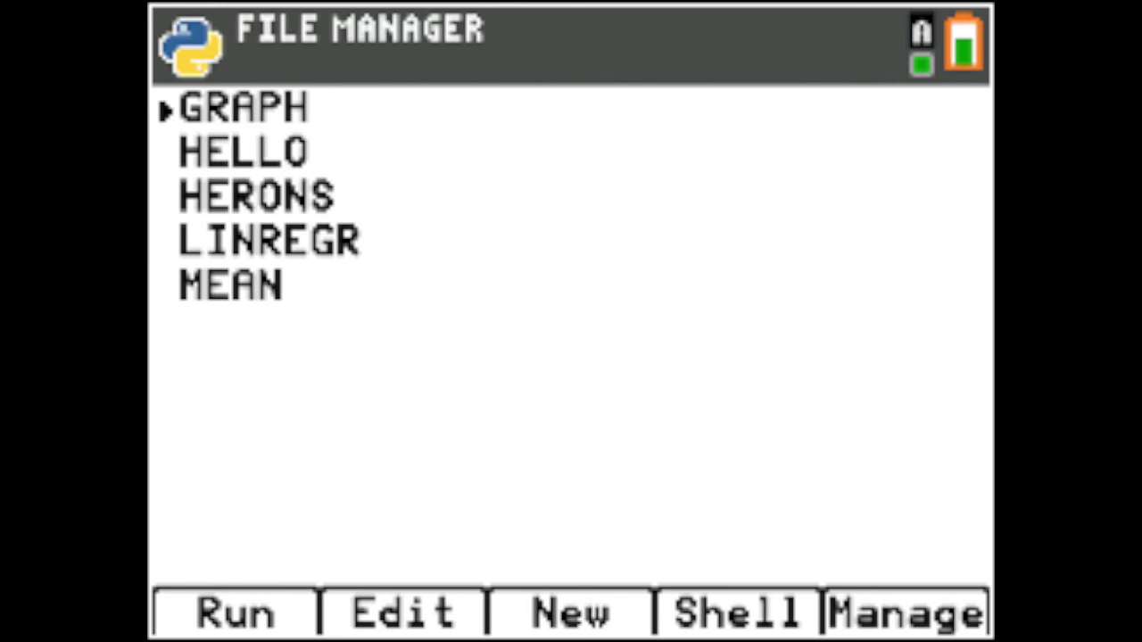
pyautogui.press('Escape')
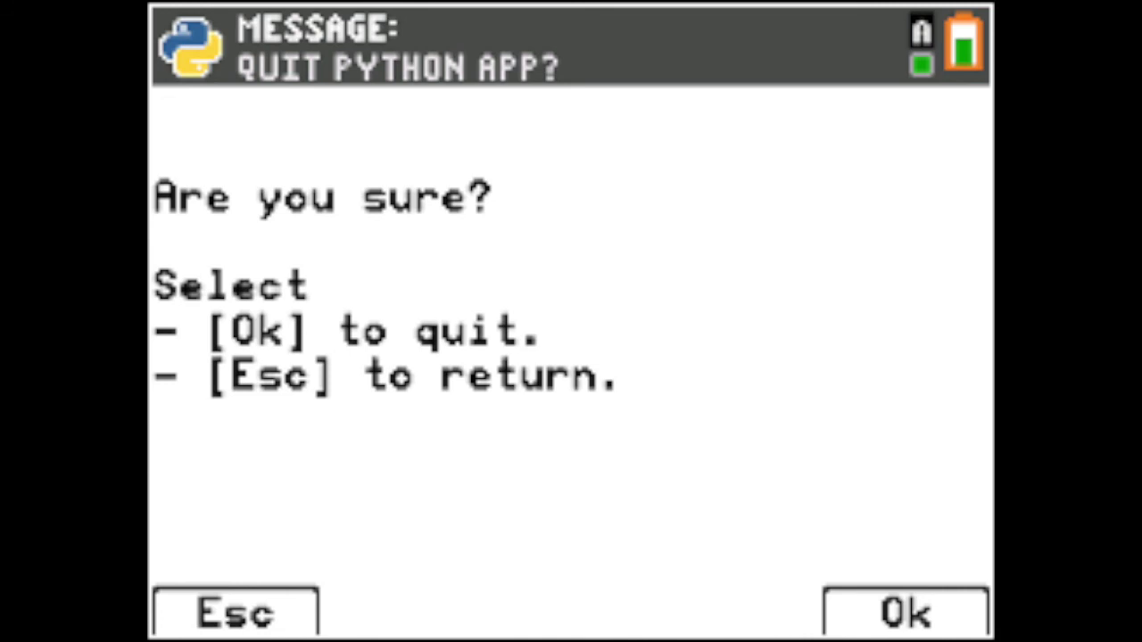
# Step: Confirm quitting the Python app to return to the Applications list
pyautogui.press('F5')
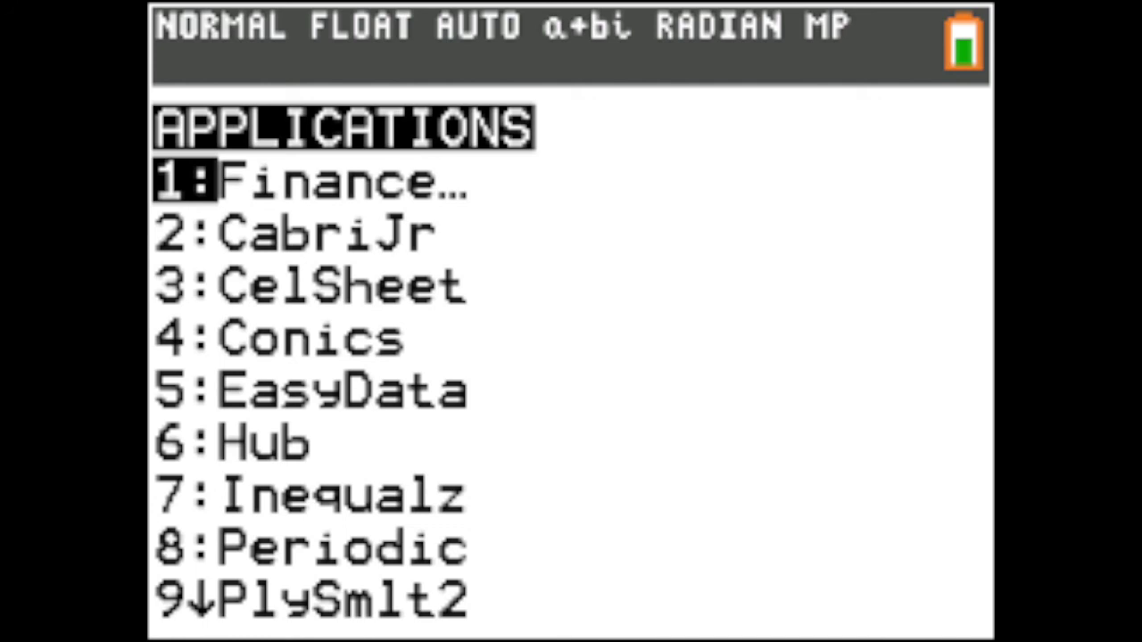
# Step: Start the Periodic Table app and page through all of Lithium's detailed properties
pyautogui.press('8')
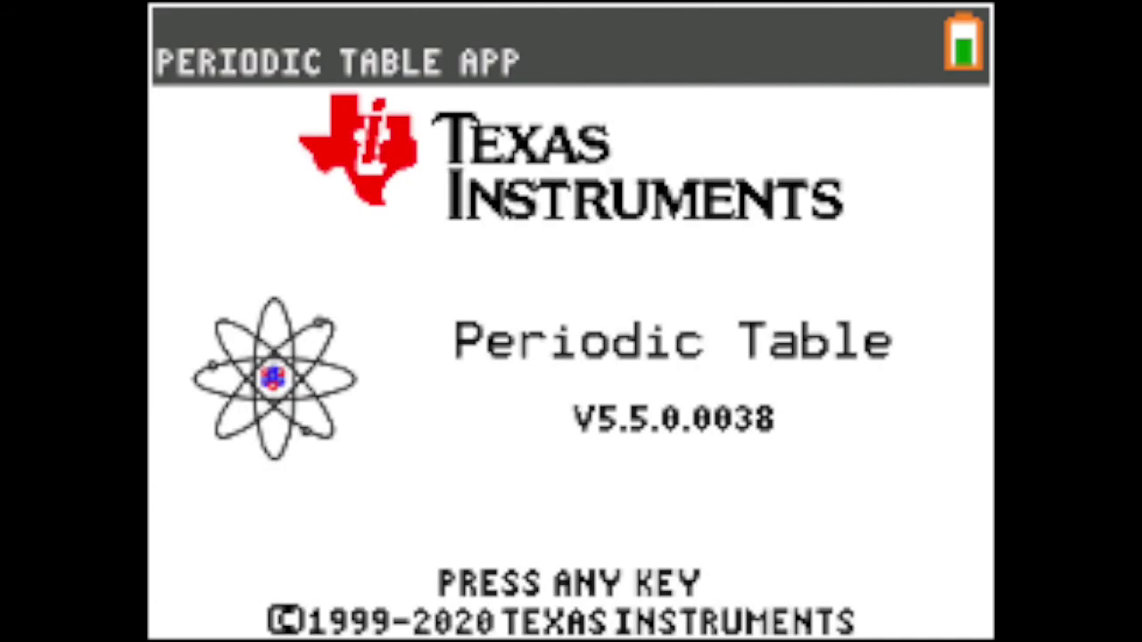
pyautogui.press('Return')
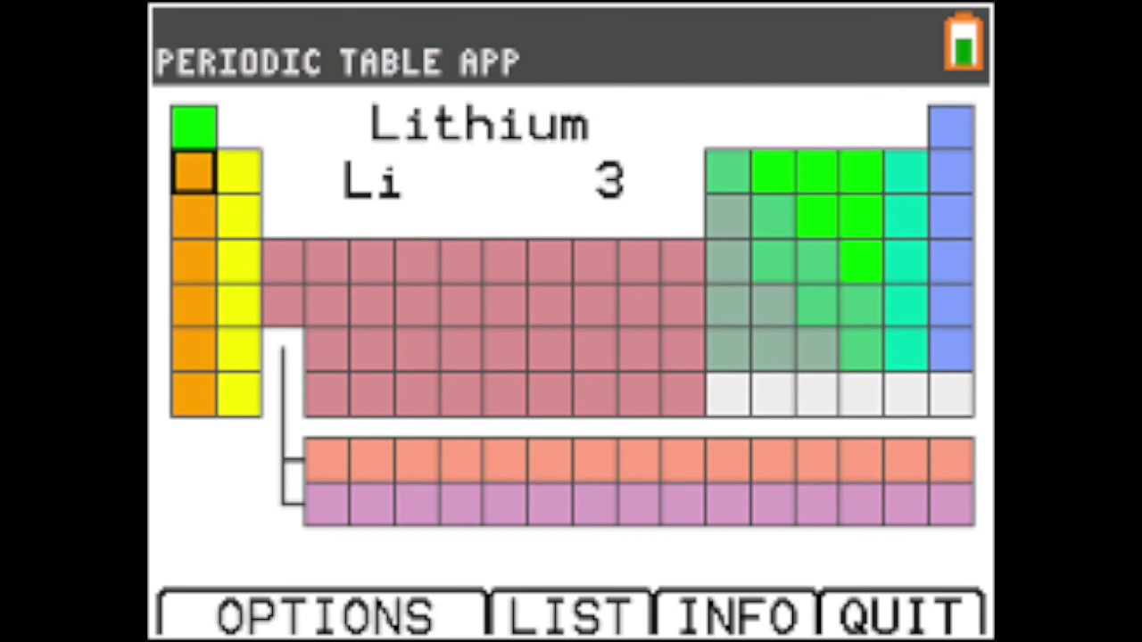
pyautogui.press('Return')
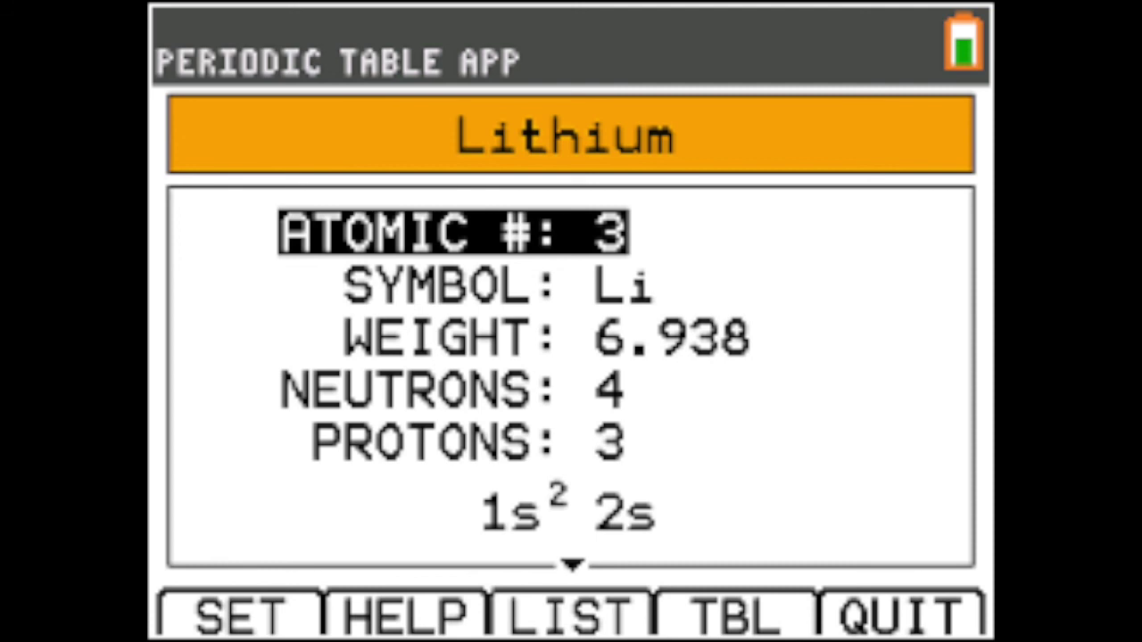
pyautogui.press('Down')
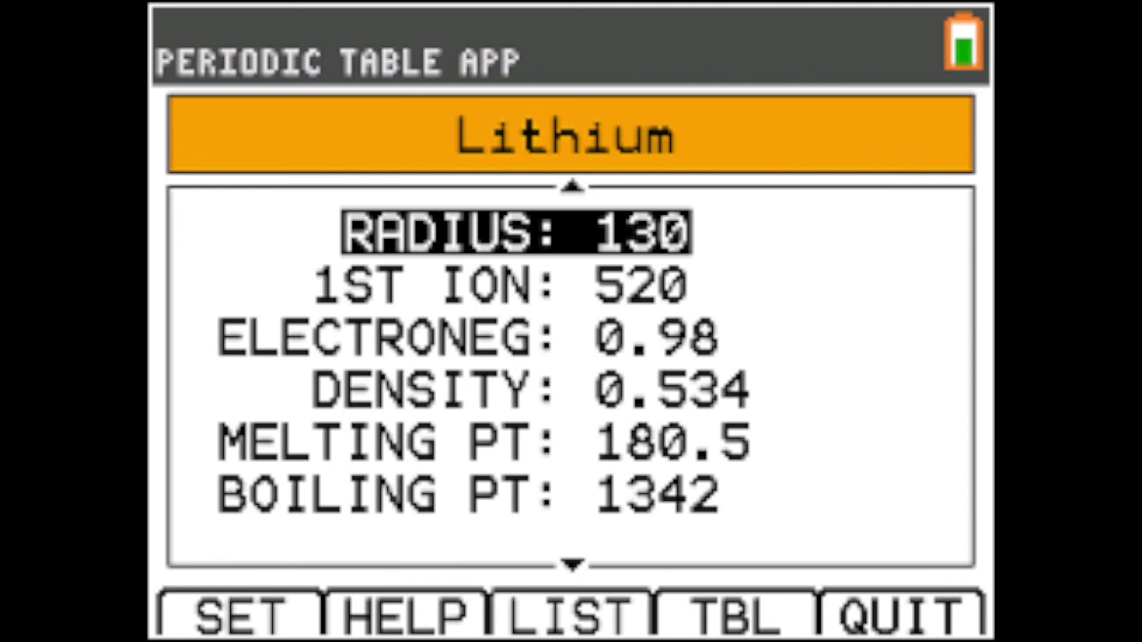
pyautogui.press('Down')
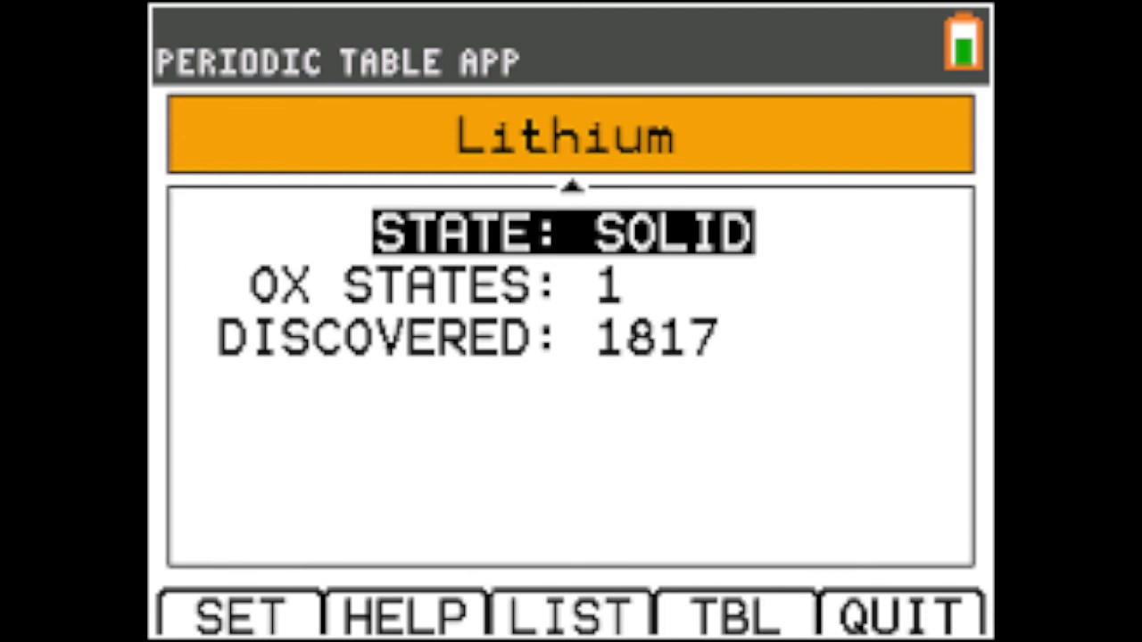
# Step: View the elements as a numbered list, return to the table grid, and quit
pyautogui.press('F3')
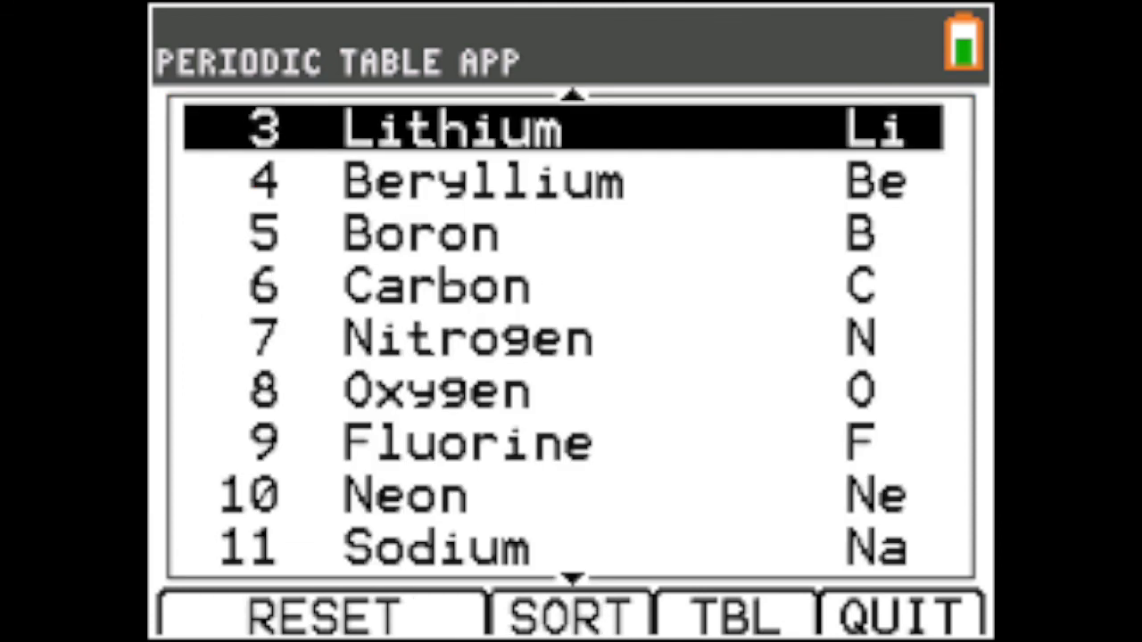
pyautogui.press('F4')
pyautogui.press('F5')
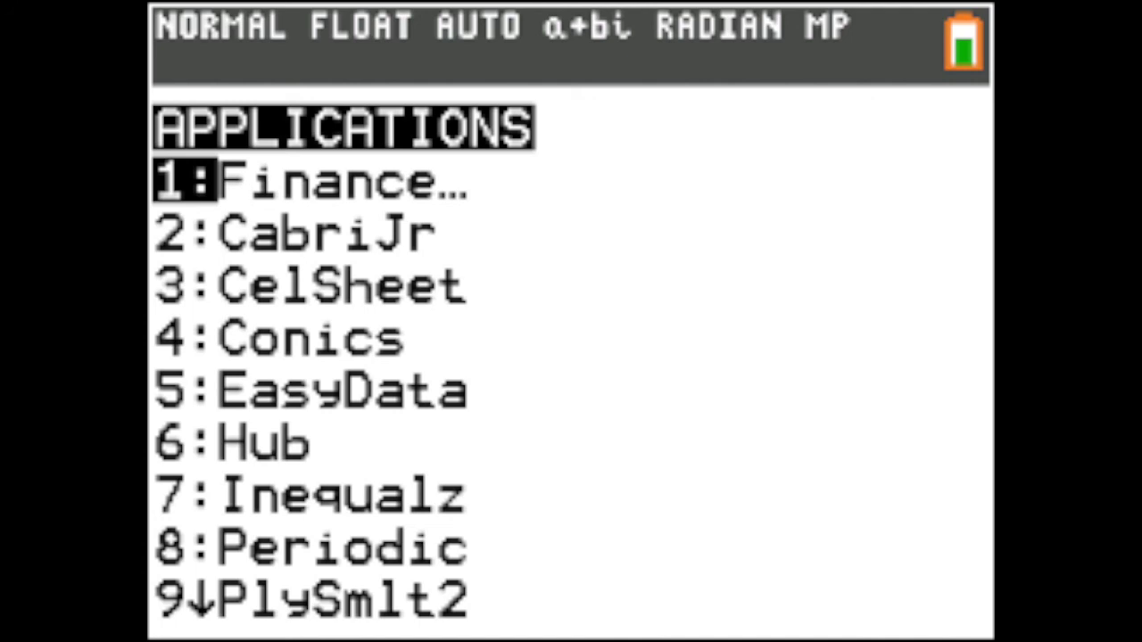
# Step: Find the roots of the order-3 polynomial x³+4x²+8x−9 in PlySmlt2's Polynomial Root Finder
pyautogui.press('Down')
pyautogui.press('Down')
pyautogui.press('Down')
pyautogui.press('Down')
pyautogui.press('Down')
pyautogui.press('Down')
pyautogui.press('Down')
pyautogui.press('Down')
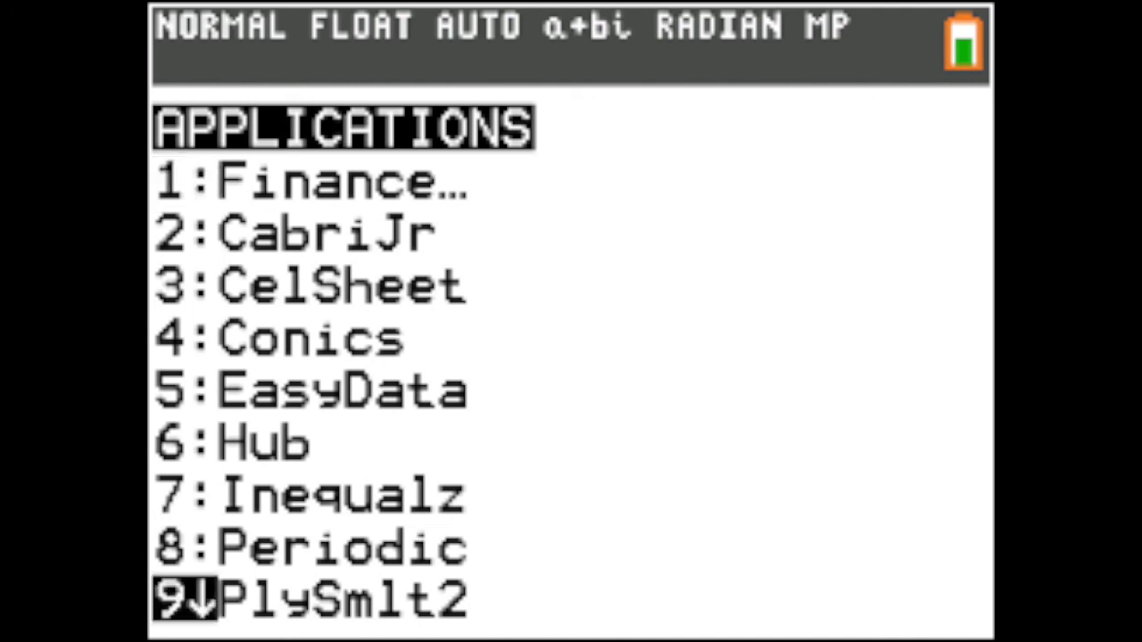
pyautogui.press('Return')
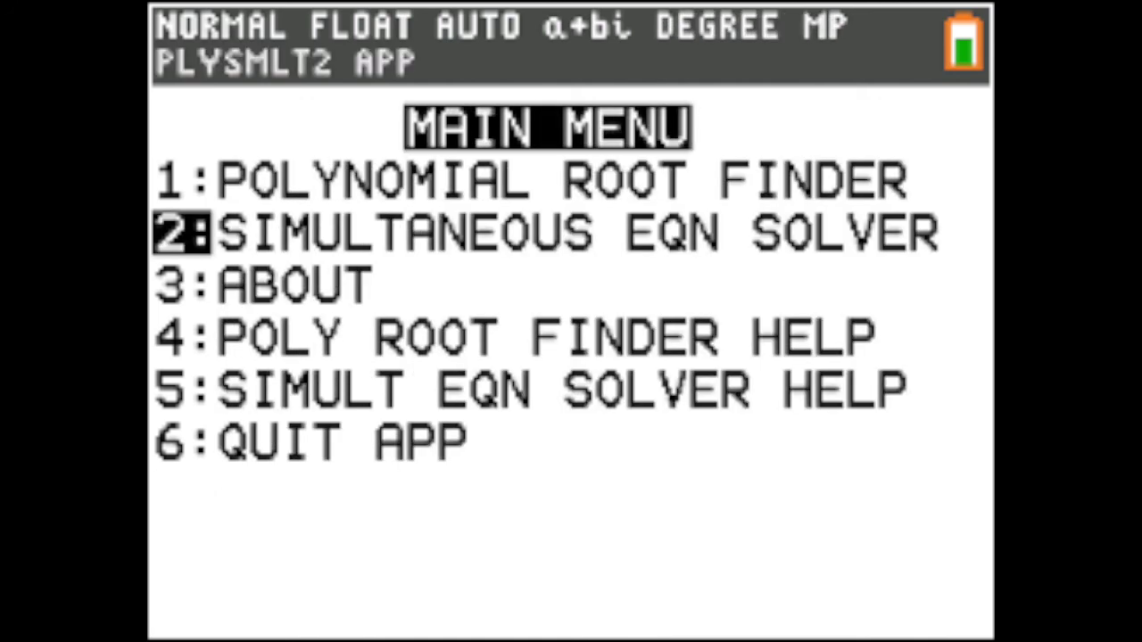
pyautogui.press('1')
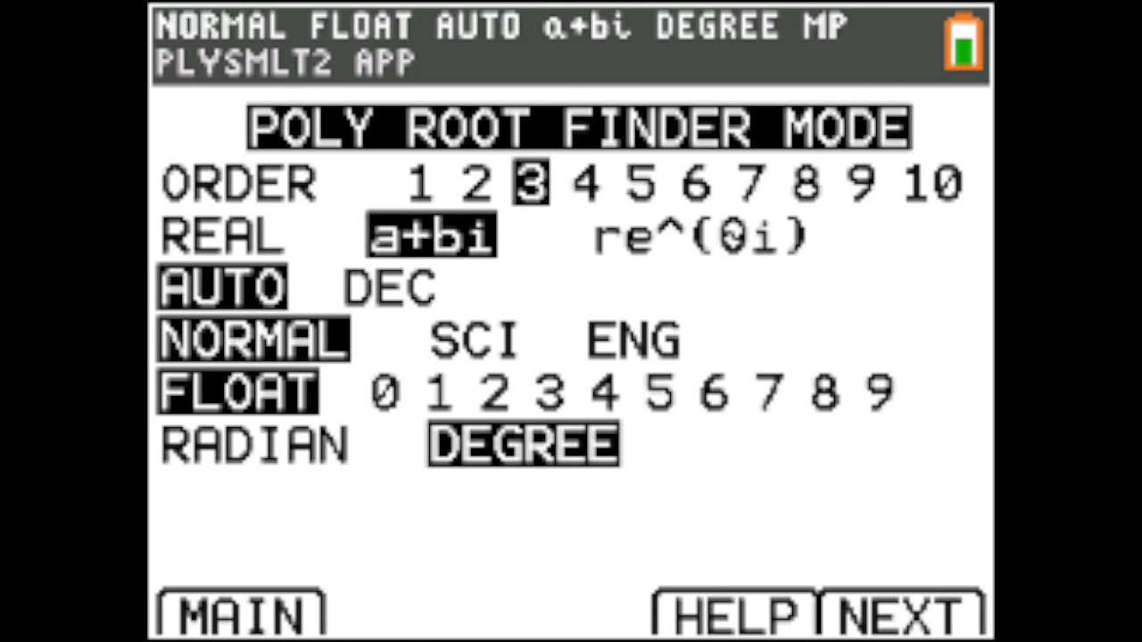
pyautogui.press('F5')
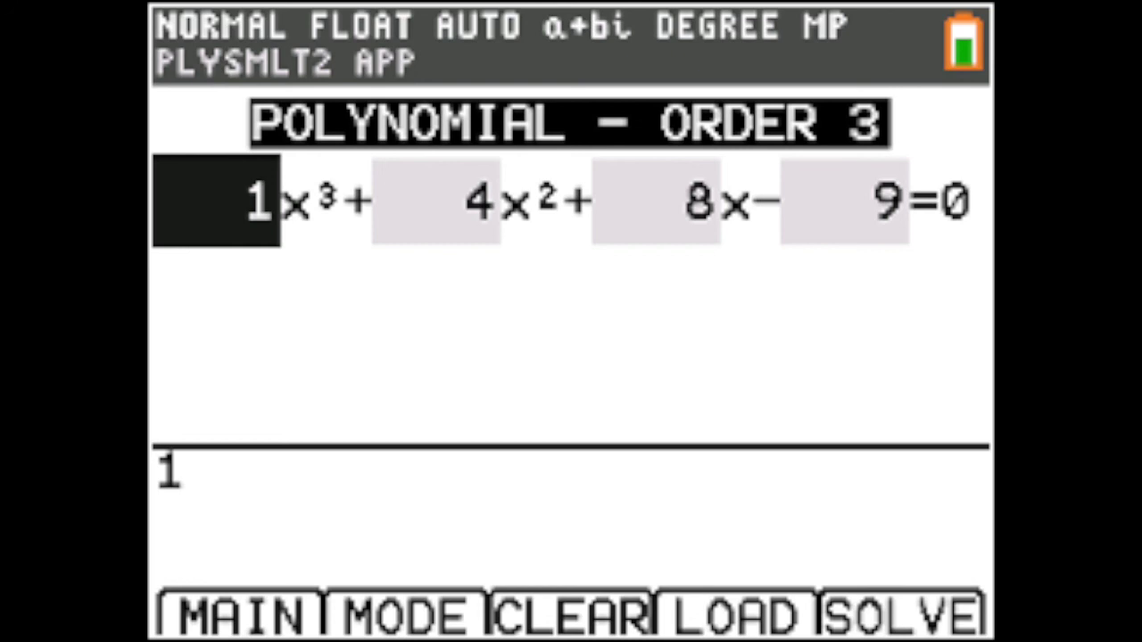
pyautogui.press('F5')
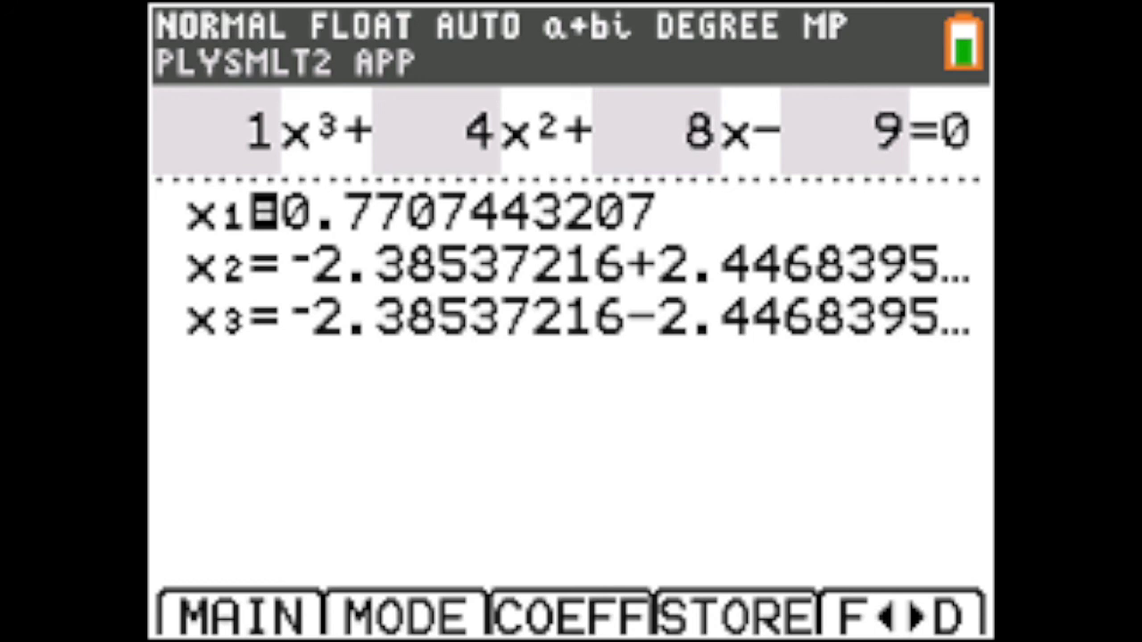
pyautogui.press('F1')
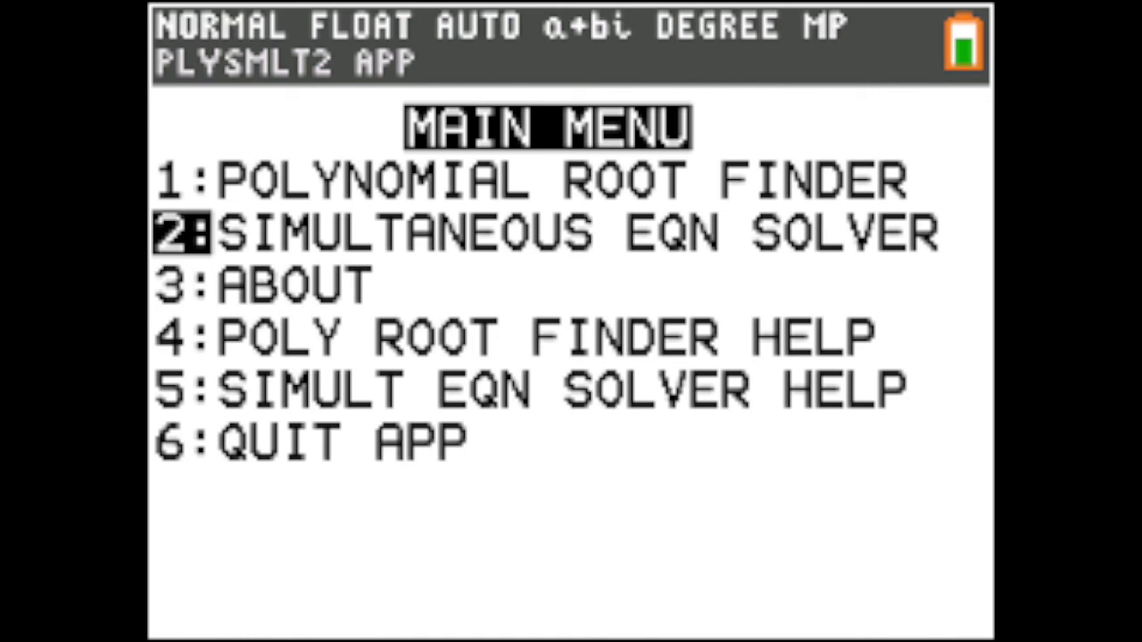
# Step: Solve the 3-equation, 3-unknown system, showing x≈−0.0383, y≈0.7904, z≈−0.1257 as decimals
pyautogui.press('Return')
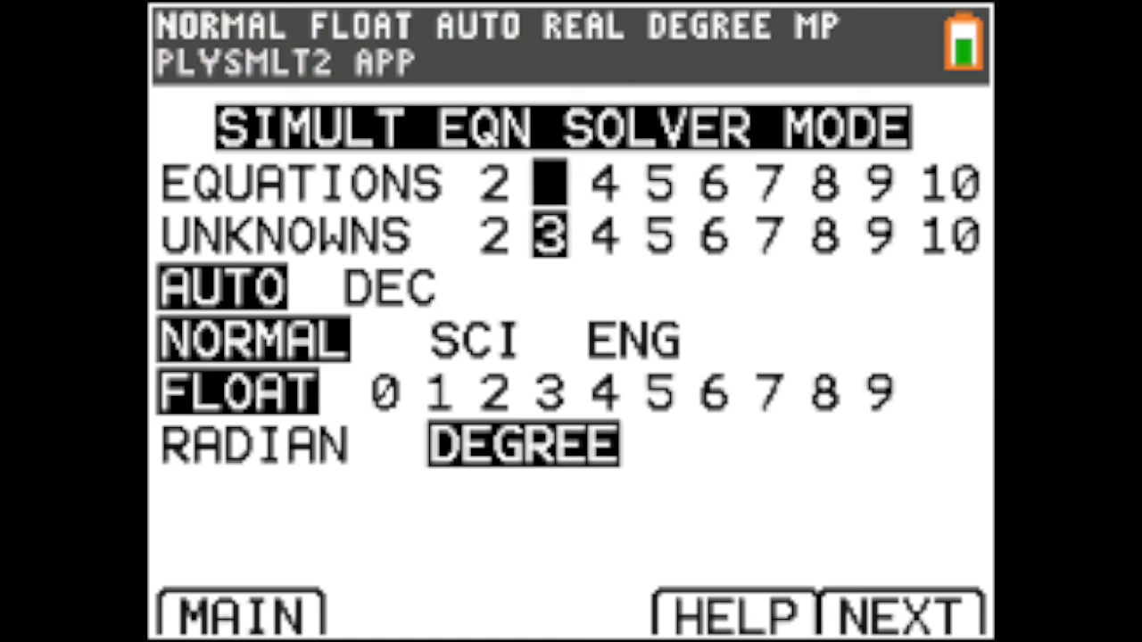
pyautogui.press('F5')
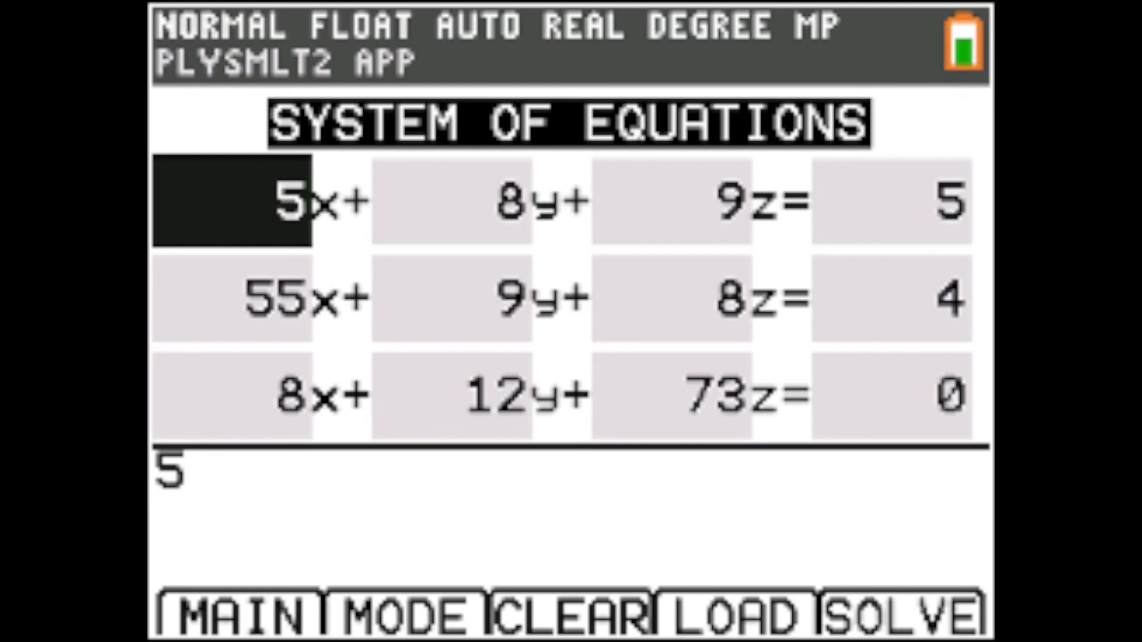
pyautogui.press('F5')
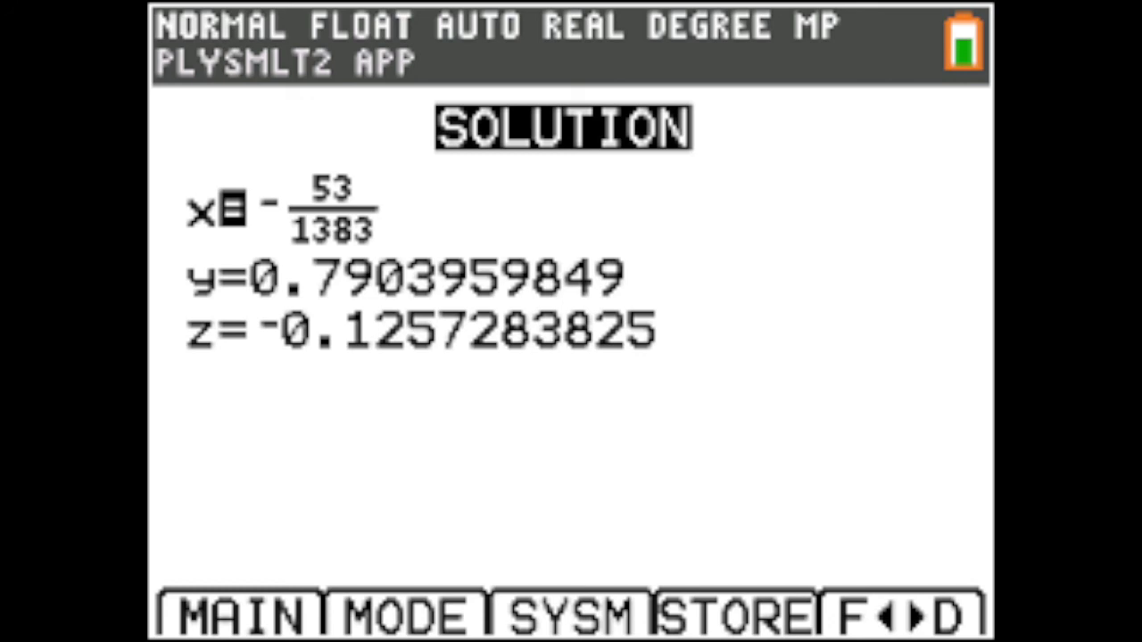
pyautogui.press('F5')
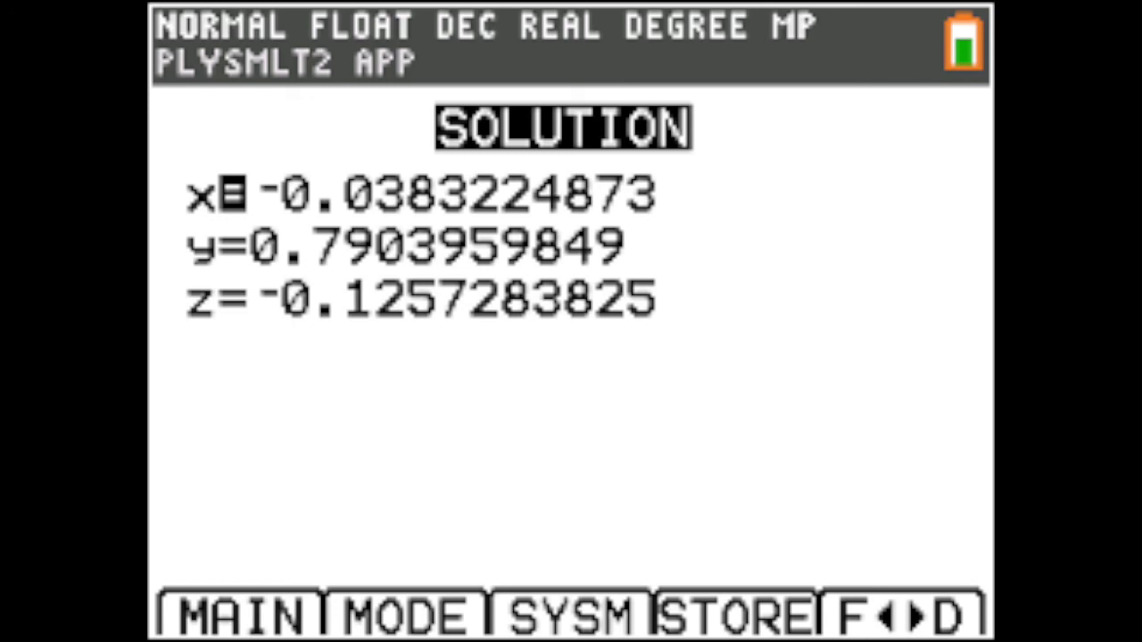
pyautogui.press('F1')
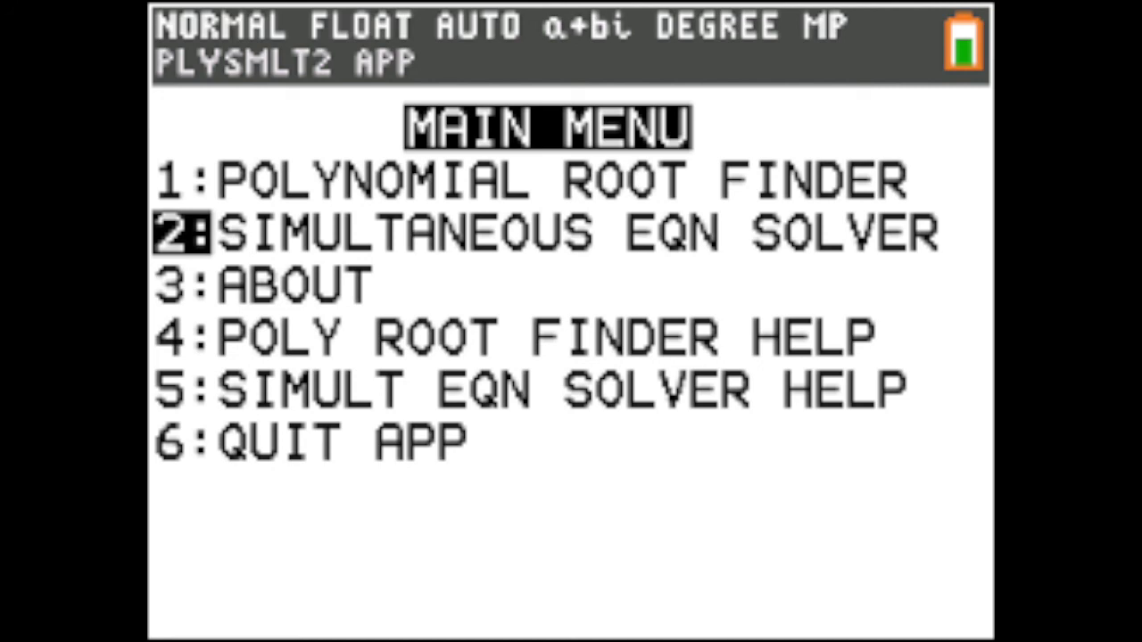
# Step: Quit the PlySmlt2 app to the blank home screen
pyautogui.press('6')
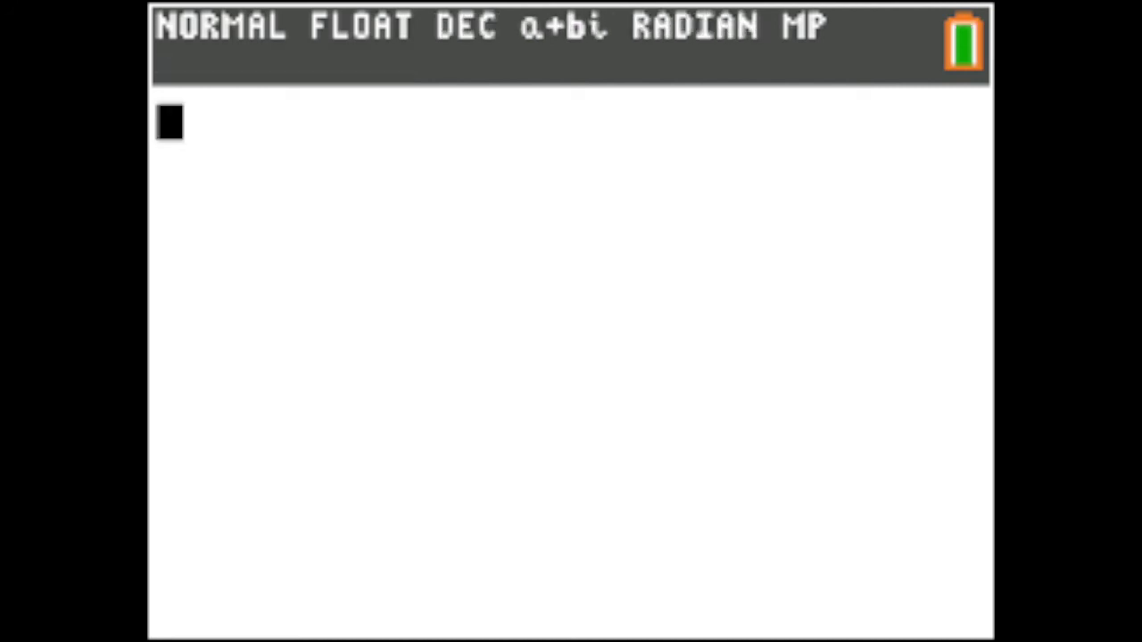